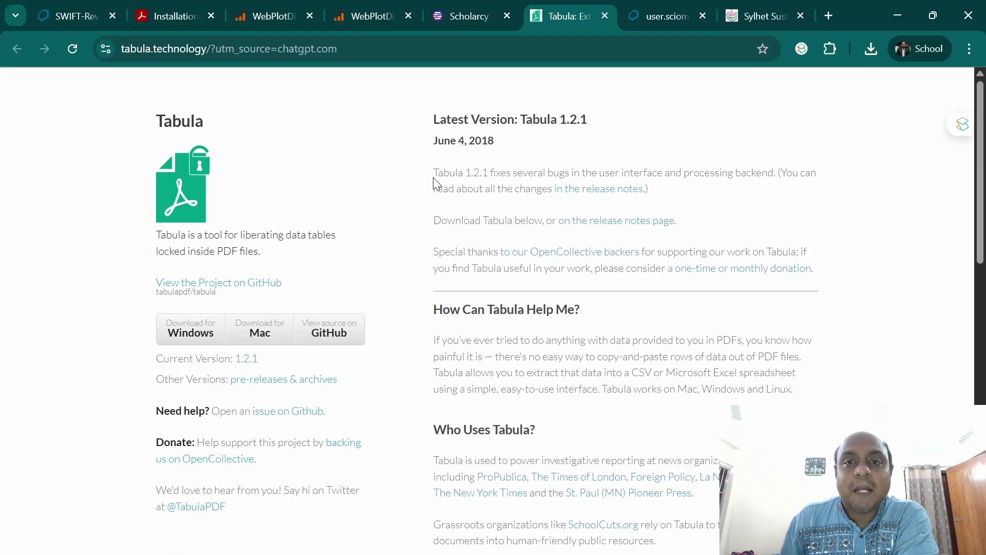
Scroll down the tabula.technology page before moving to the local Tabula import page.
{"action": "scroll", "coordinate": [433, 183], "scroll_direction": "down", "scroll_amount": 1}
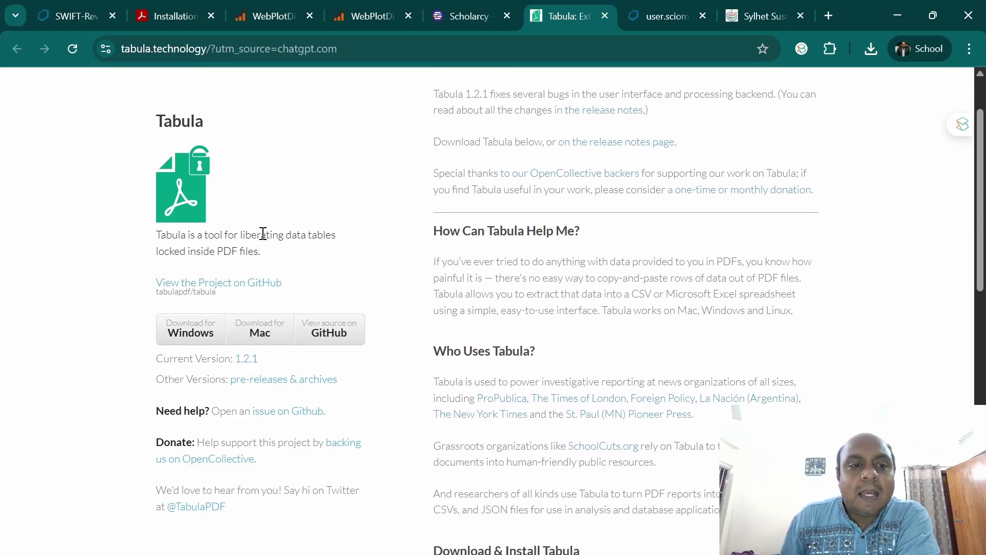
{"action": "scroll", "coordinate": [264, 235], "scroll_direction": "down", "scroll_amount": 1}
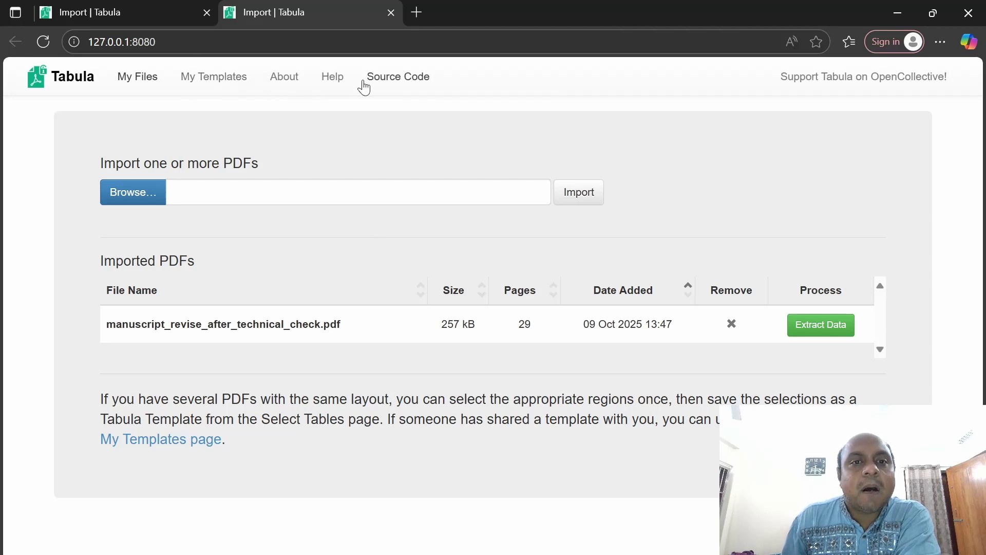
Pick the 2001 inflation-and-growth paper PDF from Pictures > Inflation and Growth for import.
{"action": "left_click", "coordinate": [136, 197]}
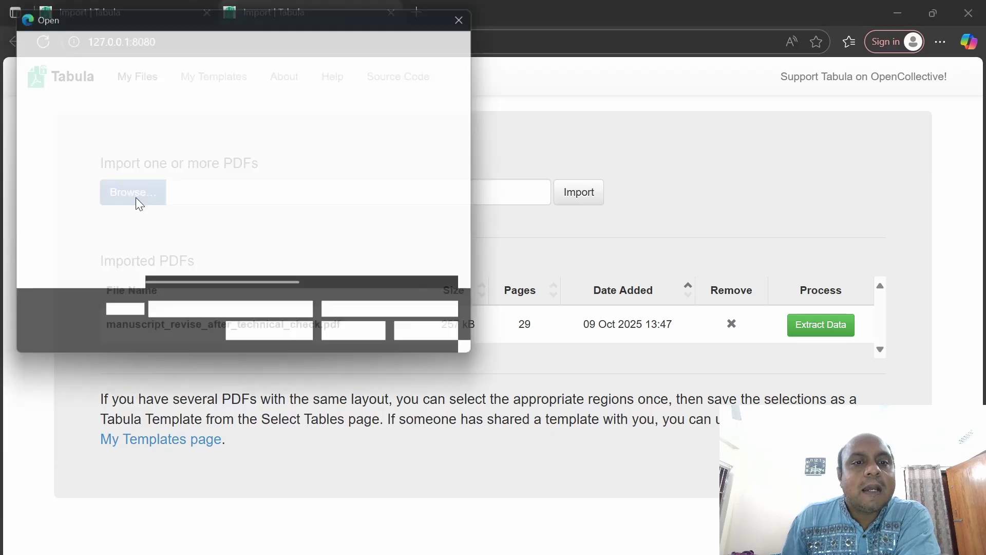
{"action": "scroll", "coordinate": [60, 241], "scroll_direction": "down", "scroll_amount": 1}
{"action": "left_click", "coordinate": [47, 196]}
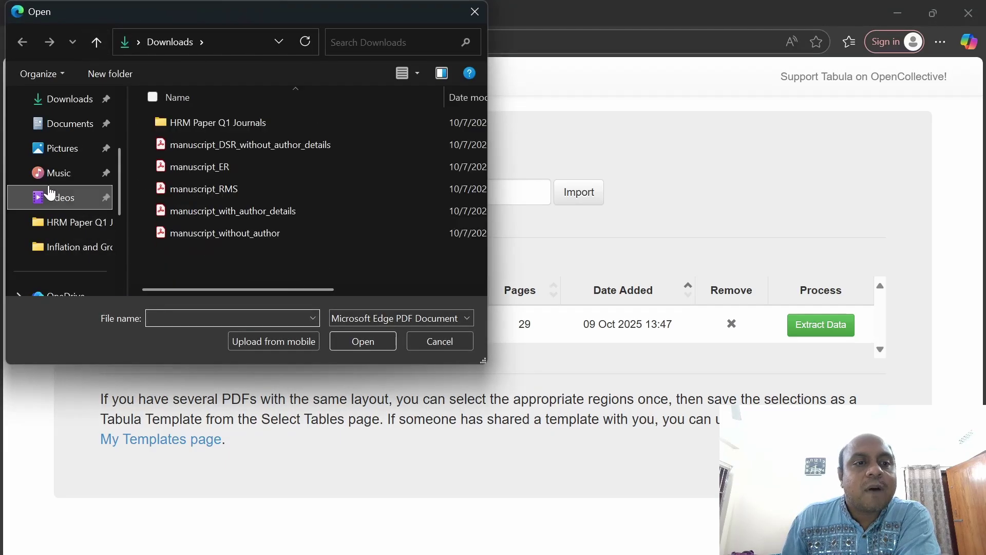
{"action": "left_click", "coordinate": [78, 247]}
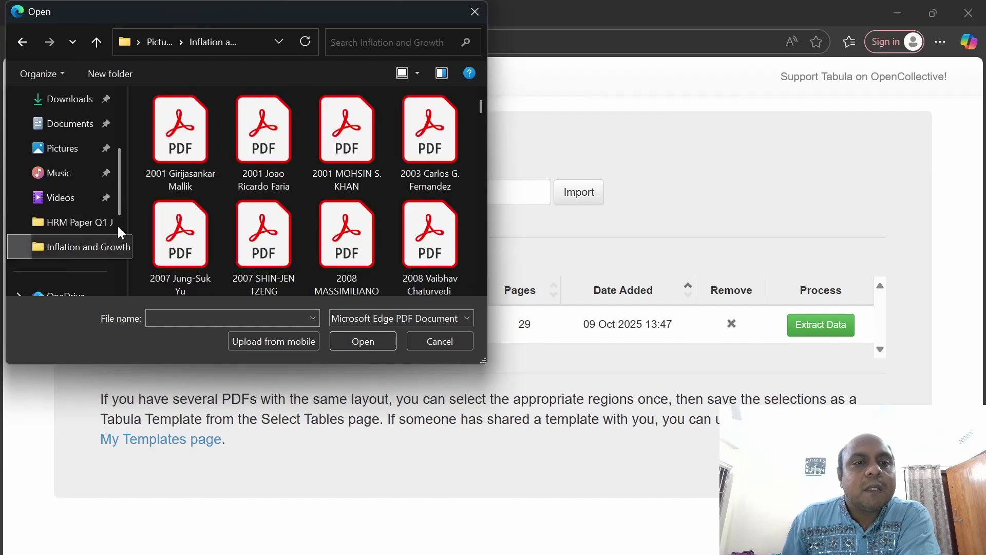
{"action": "scroll", "coordinate": [390, 182], "scroll_direction": "down", "scroll_amount": 5}
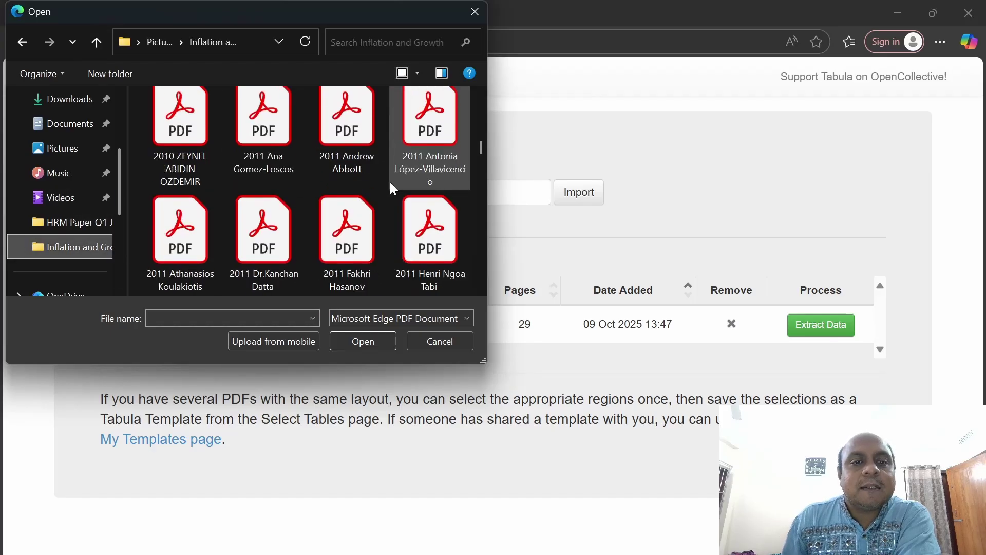
{"action": "scroll", "coordinate": [390, 182], "scroll_direction": "up", "scroll_amount": 5}
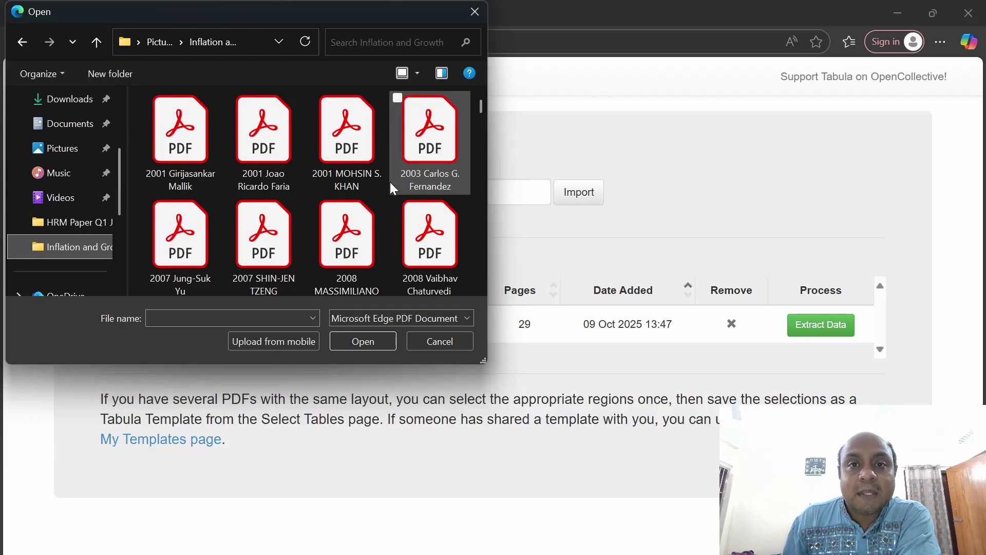
{"action": "left_click", "coordinate": [349, 170]}
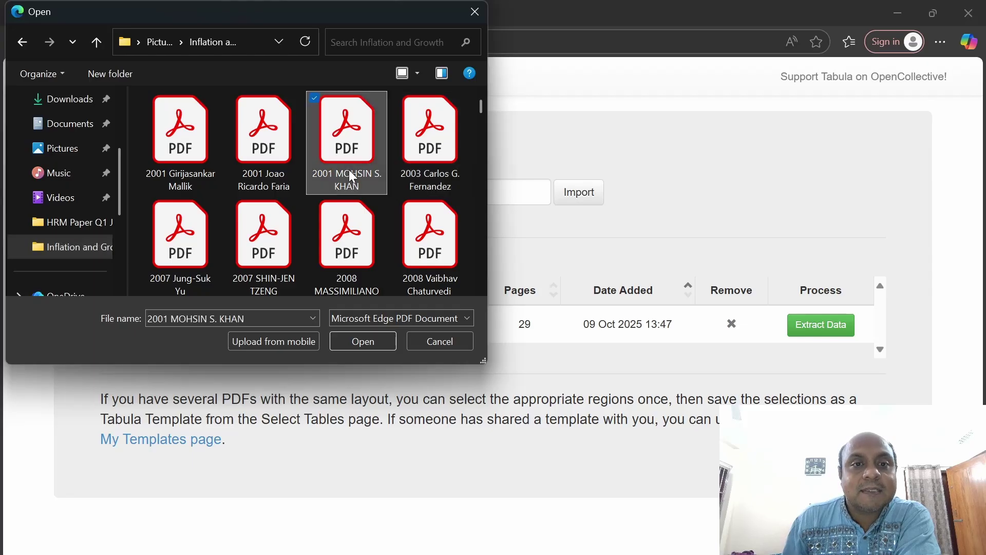
{"action": "left_click", "coordinate": [365, 340]}
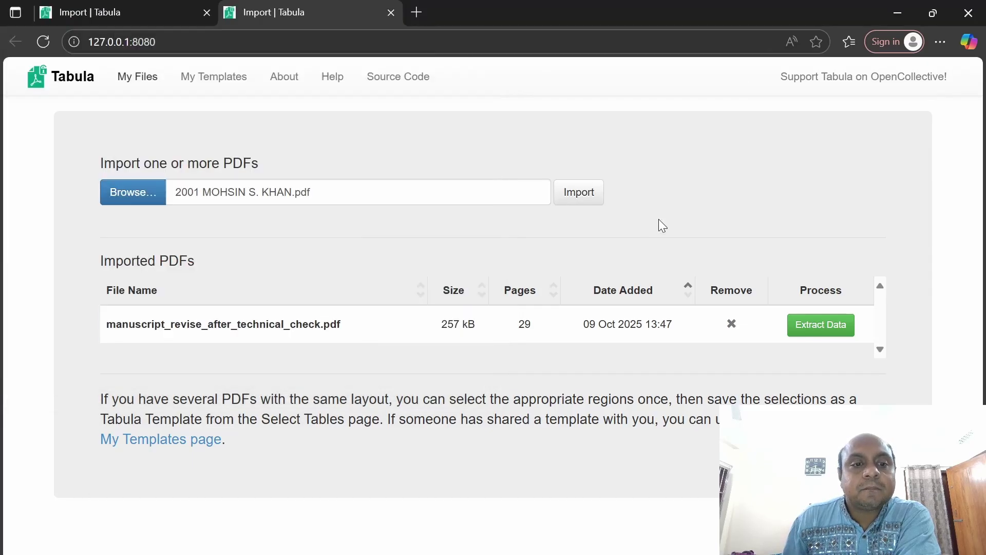
Import the 2001 paper and draw an extraction box around Table 4, NLLS Without Fixed Effects.
{"action": "left_click", "coordinate": [579, 192]}
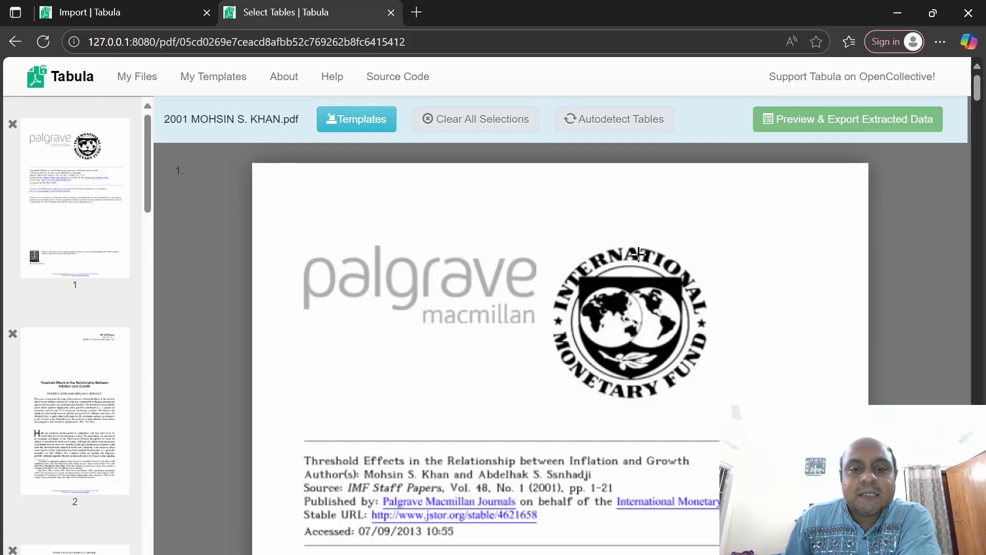
{"action": "scroll", "coordinate": [639, 255], "scroll_direction": "down", "scroll_amount": 20}
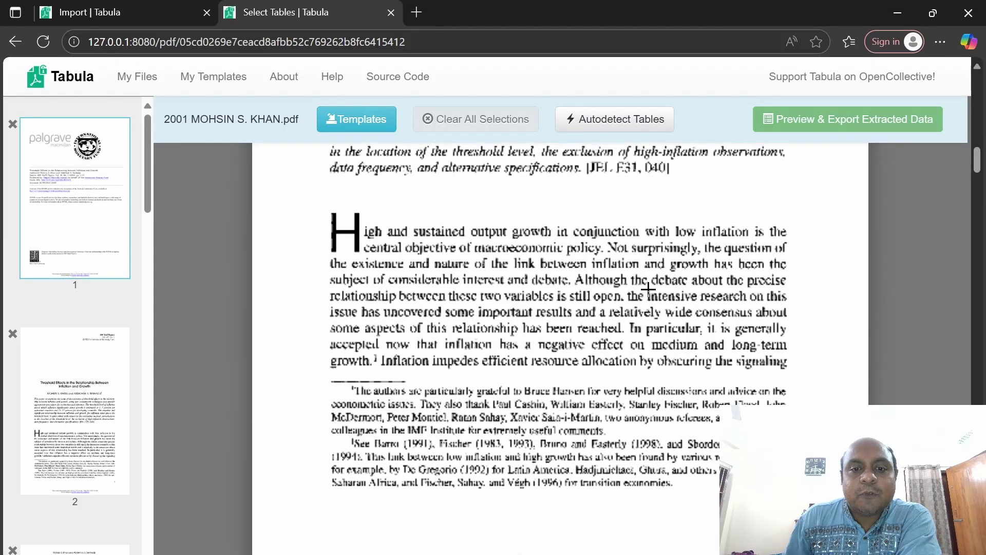
{"action": "scroll", "coordinate": [649, 289], "scroll_direction": "down", "scroll_amount": 20}
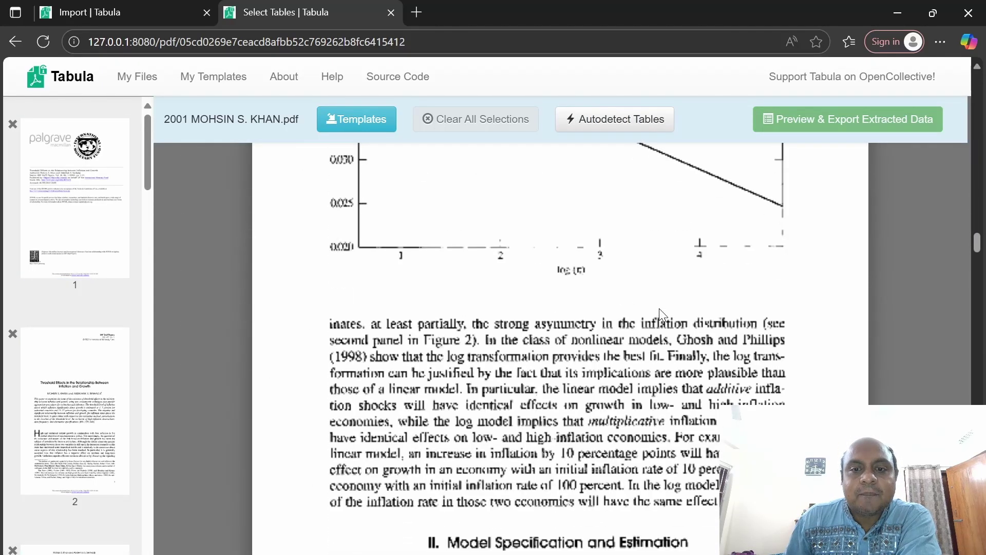
{"action": "scroll", "coordinate": [661, 311], "scroll_direction": "up", "scroll_amount": 4}
{"action": "scroll", "coordinate": [661, 310], "scroll_direction": "down", "scroll_amount": 20}
{"action": "left_click_drag", "start_coordinate": [317, 211], "coordinate": [785, 516]}
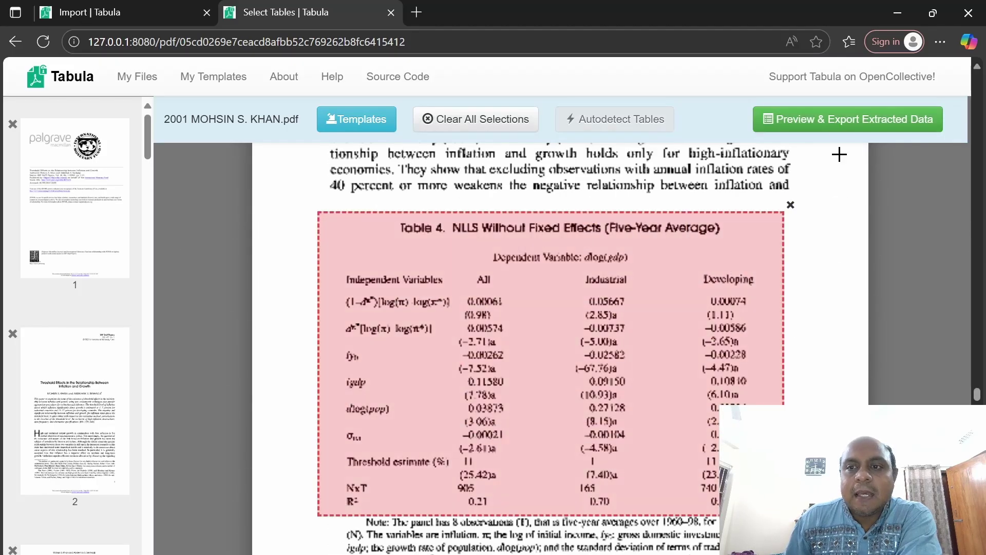
Preview the extracted Table 4 data and export it in CSV format.
{"action": "left_click", "coordinate": [843, 126]}
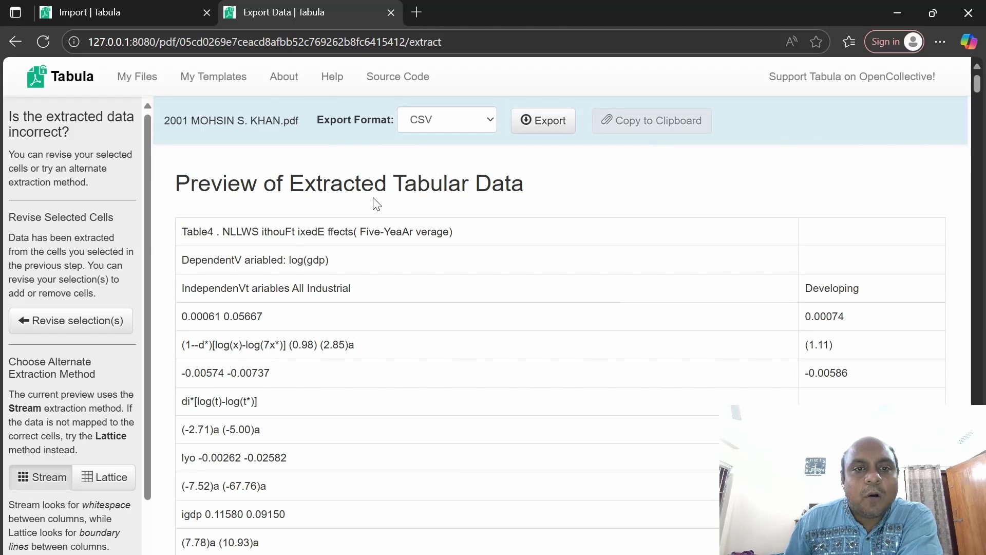
{"action": "scroll", "coordinate": [525, 205], "scroll_direction": "down", "scroll_amount": 1}
{"action": "scroll", "coordinate": [368, 224], "scroll_direction": "down", "scroll_amount": 7}
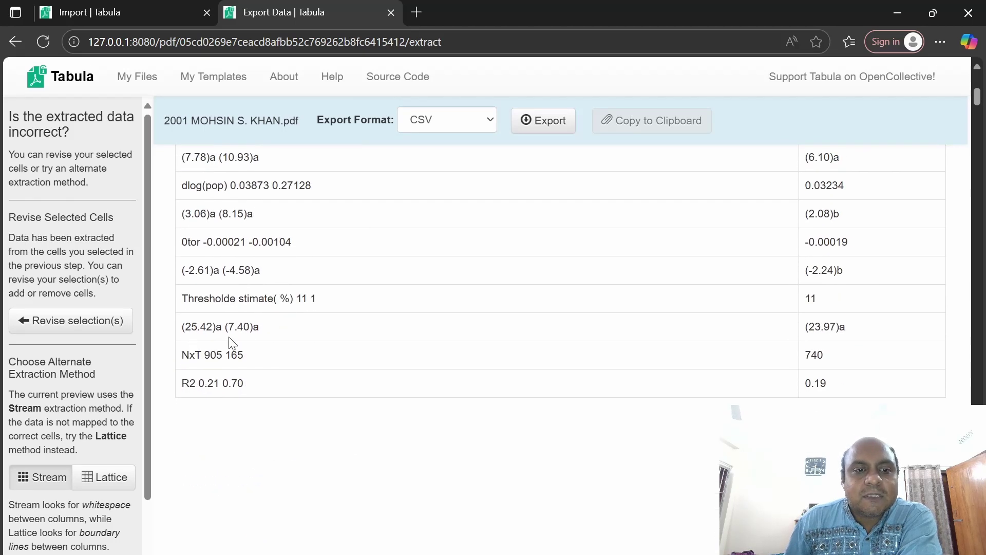
{"action": "scroll", "coordinate": [759, 393], "scroll_direction": "up", "scroll_amount": 8}
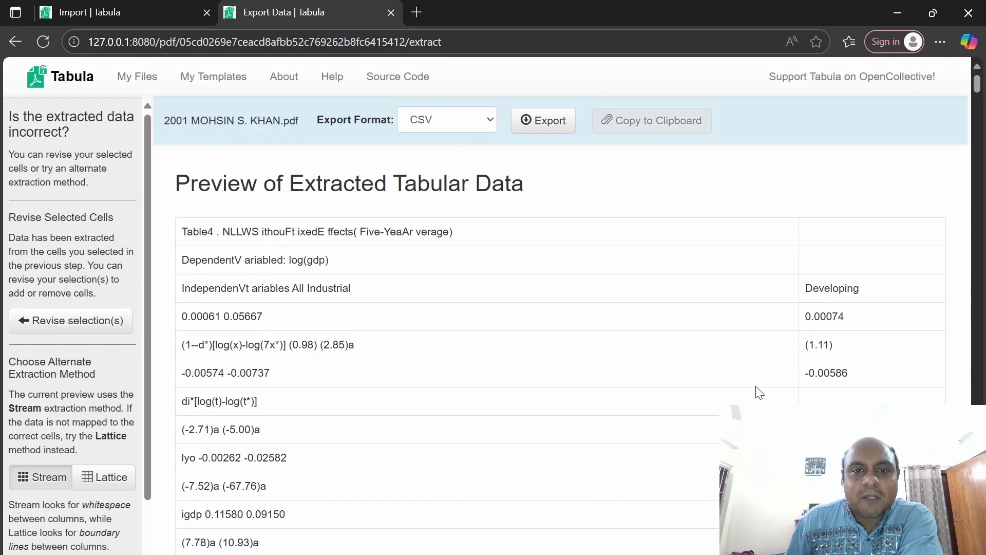
{"action": "left_click", "coordinate": [486, 119]}
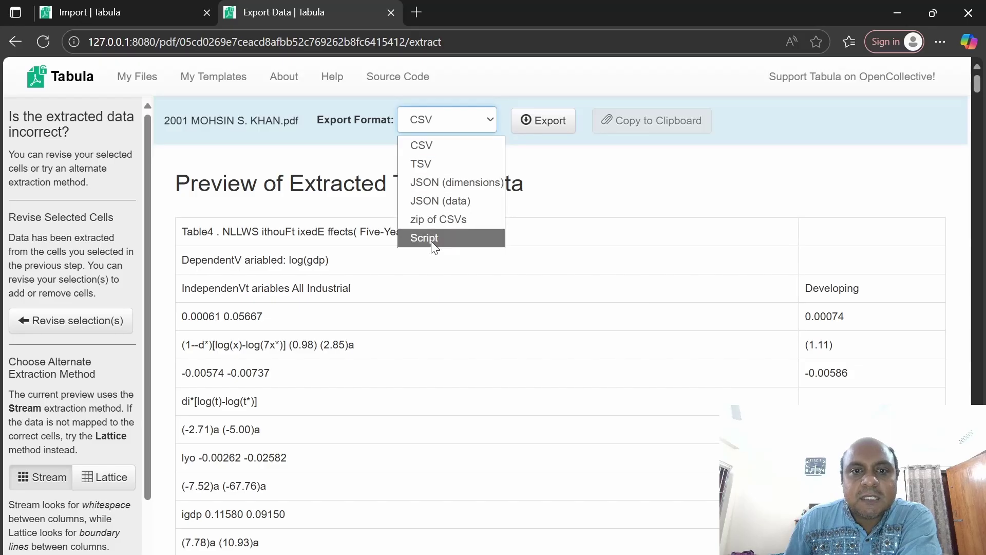
{"action": "left_click", "coordinate": [429, 144]}
{"action": "left_click", "coordinate": [547, 126]}
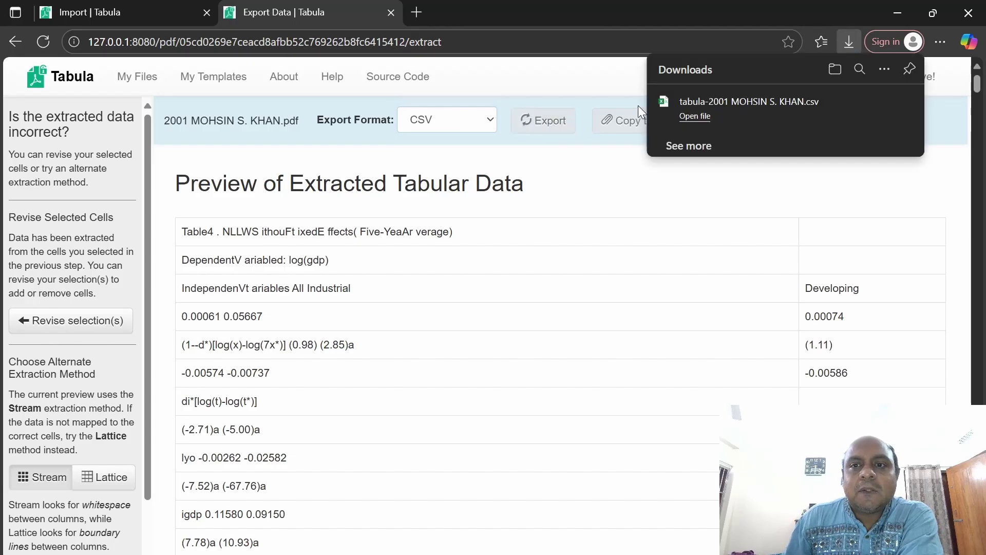
Open the downloaded CSV in Excel, widen column A, then minimize Excel.
{"action": "left_click", "coordinate": [695, 117]}
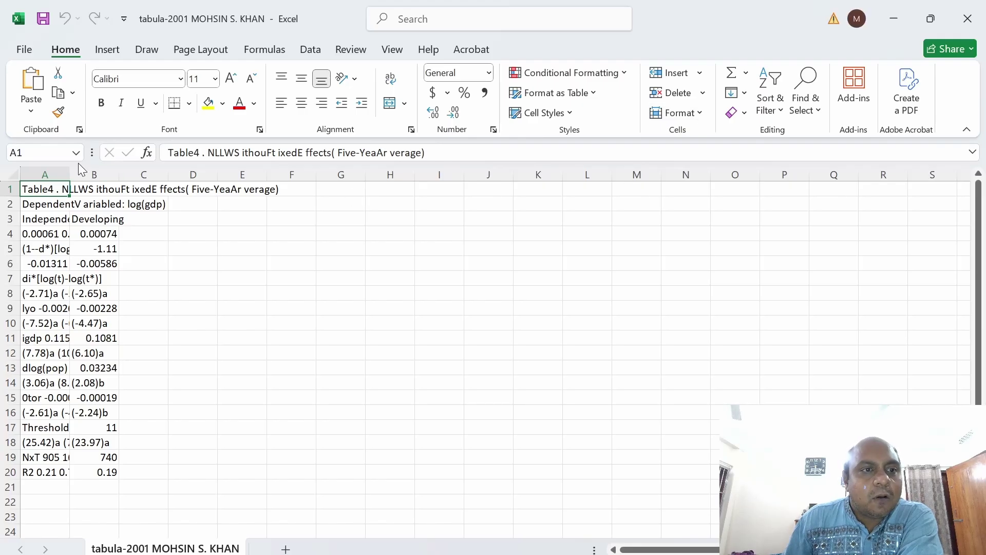
{"action": "left_click_drag", "start_coordinate": [70, 175], "coordinate": [501, 179]}
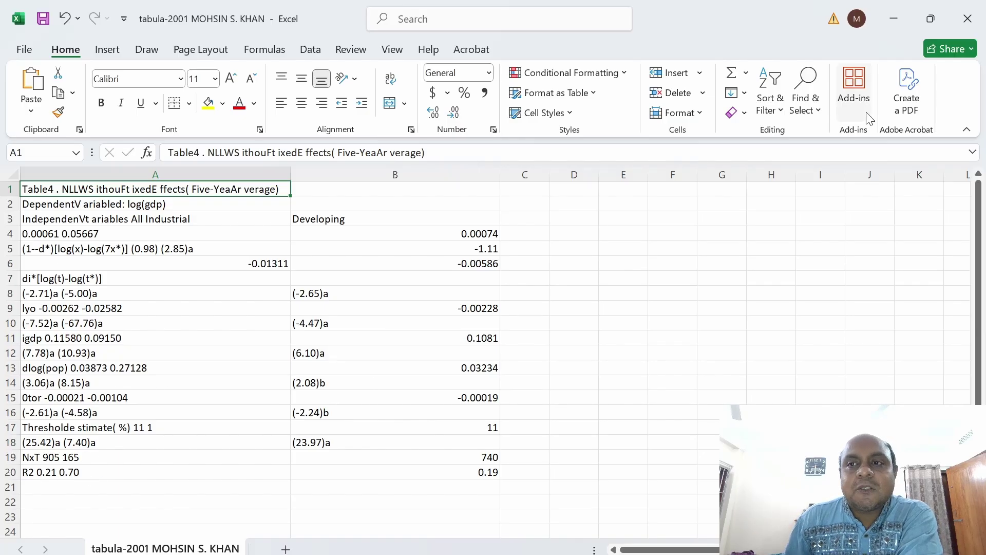
{"action": "left_click", "coordinate": [893, 20]}
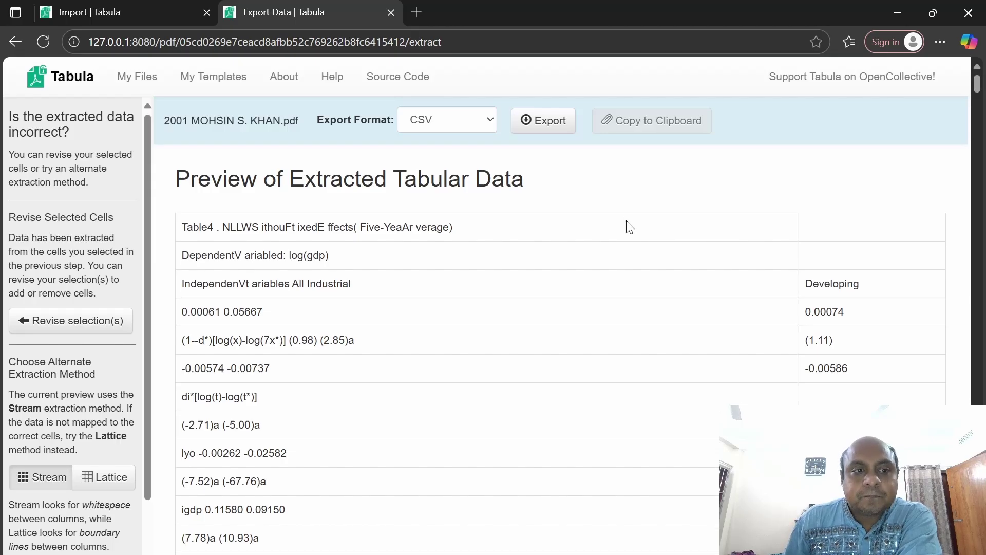
Switch to the tabula.technology homepage offering the version 1.2.1 downloads.
{"action": "scroll", "coordinate": [627, 226], "scroll_direction": "down", "scroll_amount": 9}
{"action": "scroll", "coordinate": [624, 233], "scroll_direction": "up", "scroll_amount": 7}
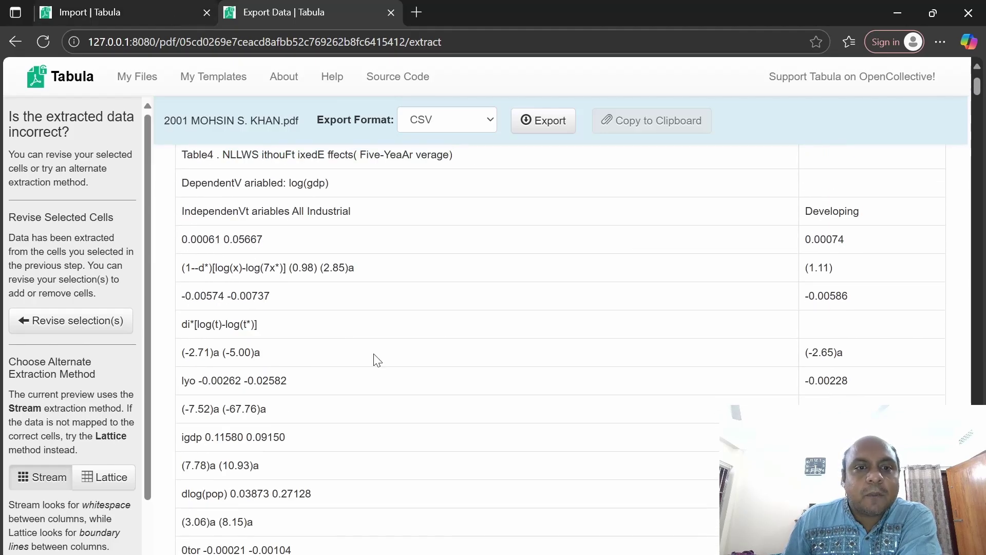
{"action": "left_click", "coordinate": [550, 529]}
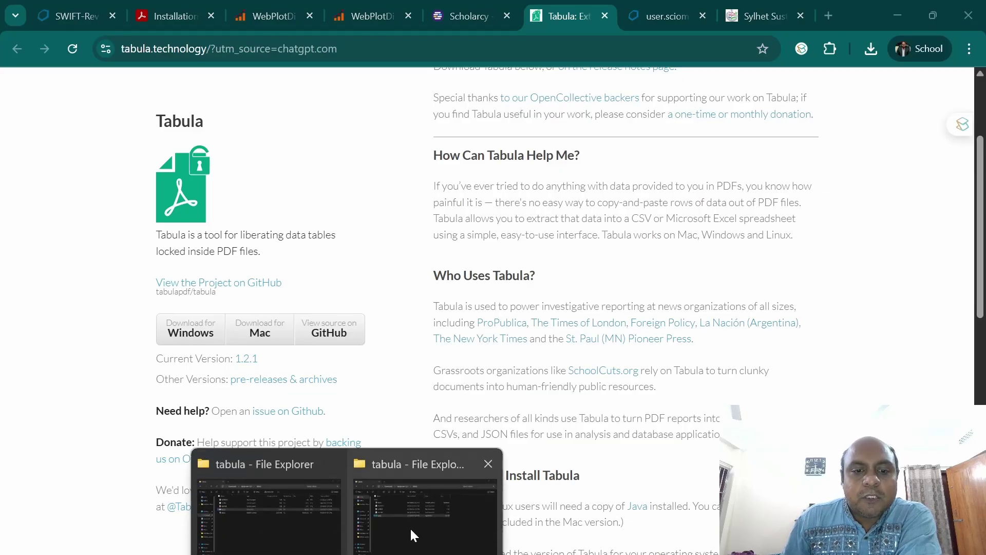
Switch to the File Explorer window showing the unzipped tabula-win-1.2.1 folder.
{"action": "left_click", "coordinate": [412, 525]}
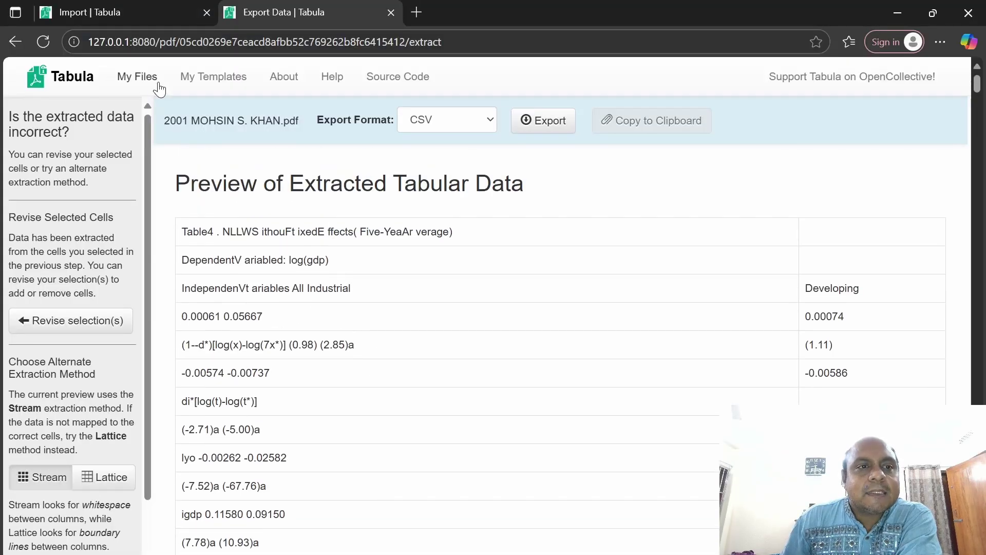
Go to My Files to list both imported PDFs, including the 22-page 2001 paper.
{"action": "left_click", "coordinate": [155, 81]}
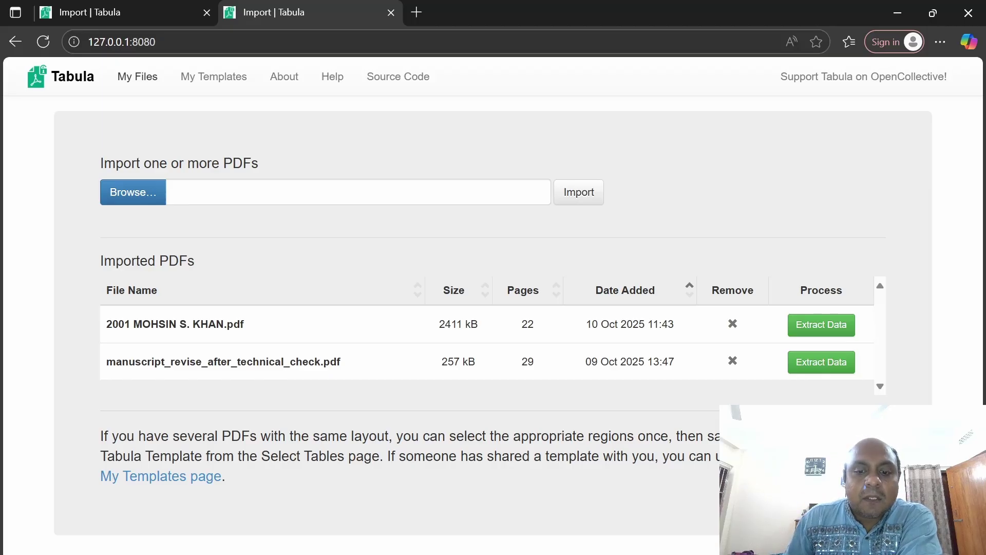
Switch to Chrome, view the WebPlotDigitizer sample-plot app, then its Getting Started docs.
{"action": "key", "text": "alt+Tab"}
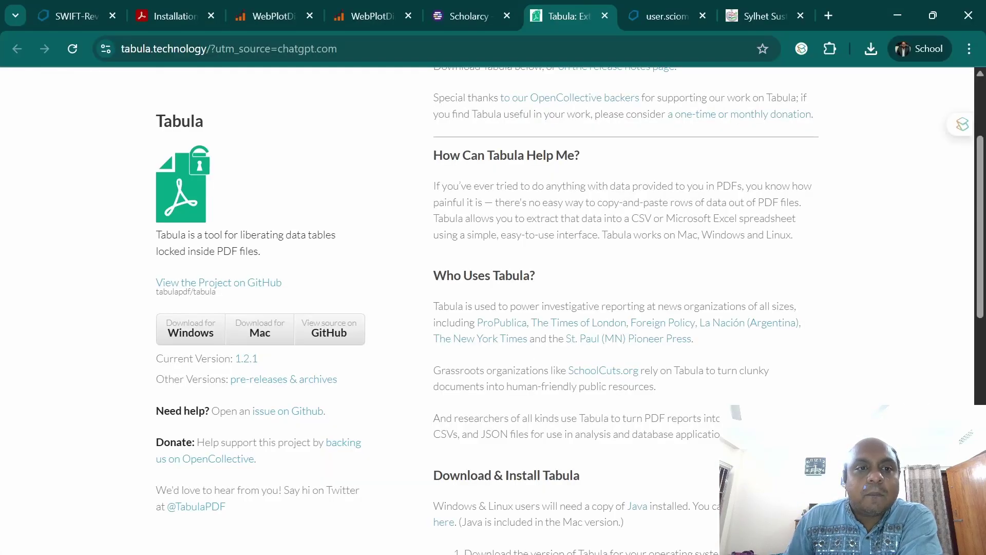
{"action": "left_click", "coordinate": [271, 6]}
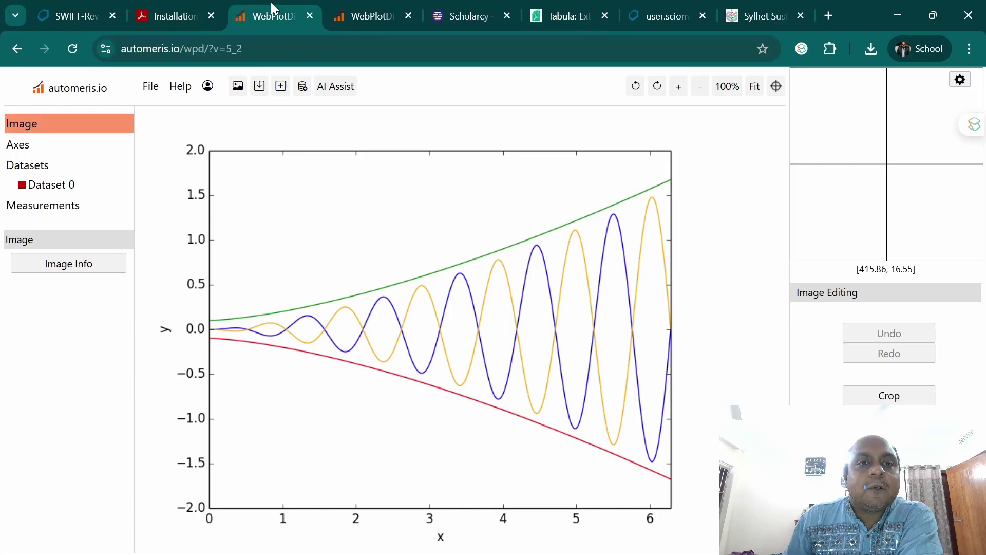
{"action": "left_click", "coordinate": [359, 13]}
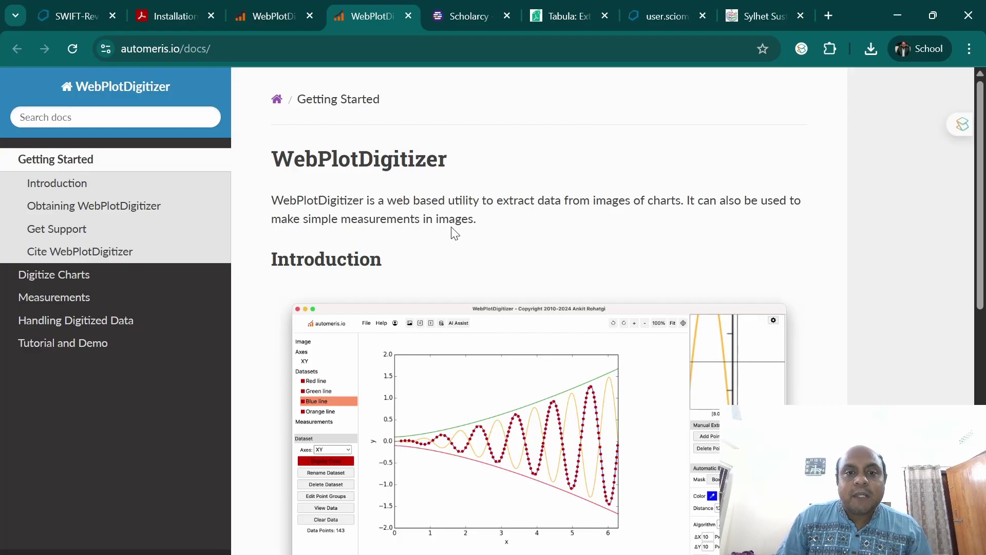
Skim the docs and SWIFT-Review installation PDF, then return to the WebPlotDigitizer sample plot.
{"action": "scroll", "coordinate": [469, 232], "scroll_direction": "down", "scroll_amount": 3}
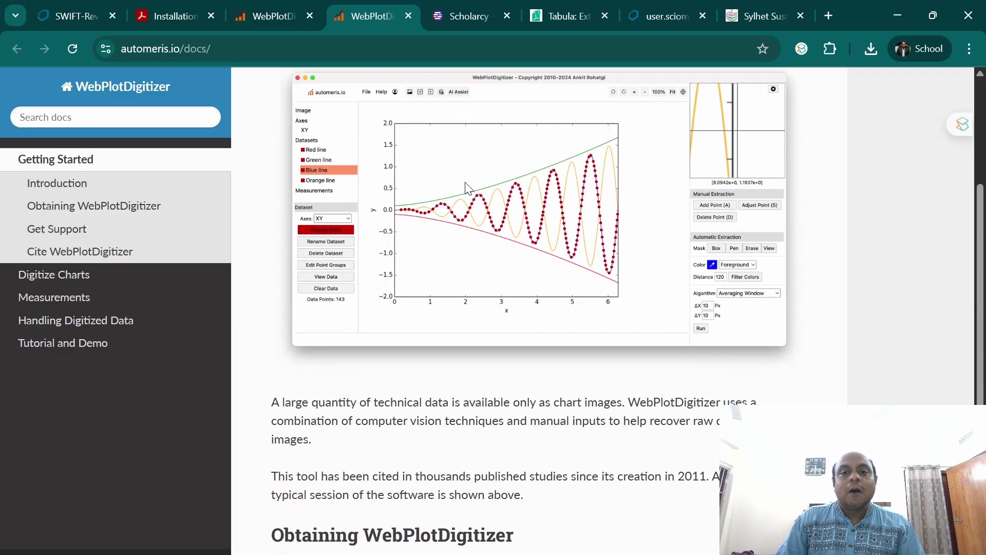
{"action": "scroll", "coordinate": [469, 179], "scroll_direction": "down", "scroll_amount": 6}
{"action": "scroll", "coordinate": [469, 169], "scroll_direction": "up", "scroll_amount": 9}
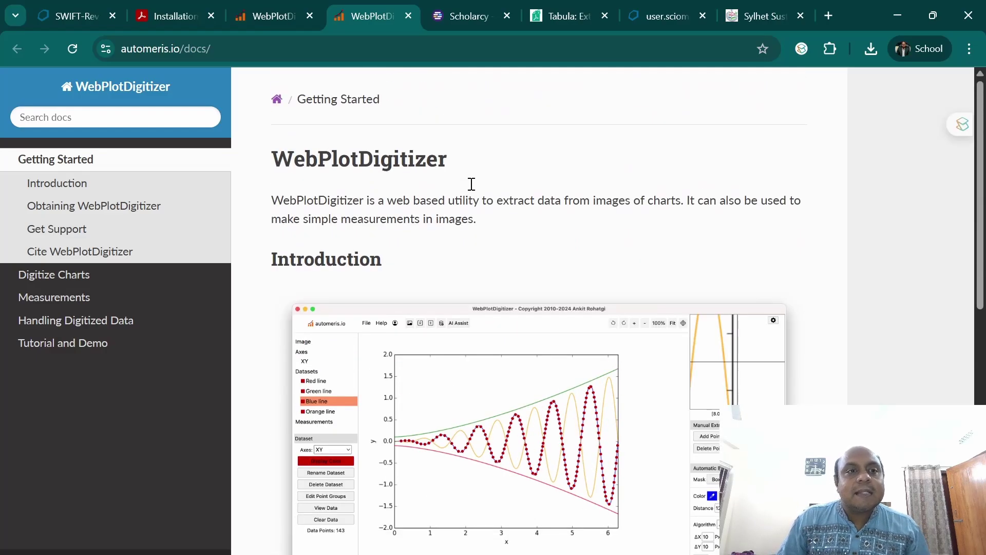
{"action": "left_click", "coordinate": [177, 16]}
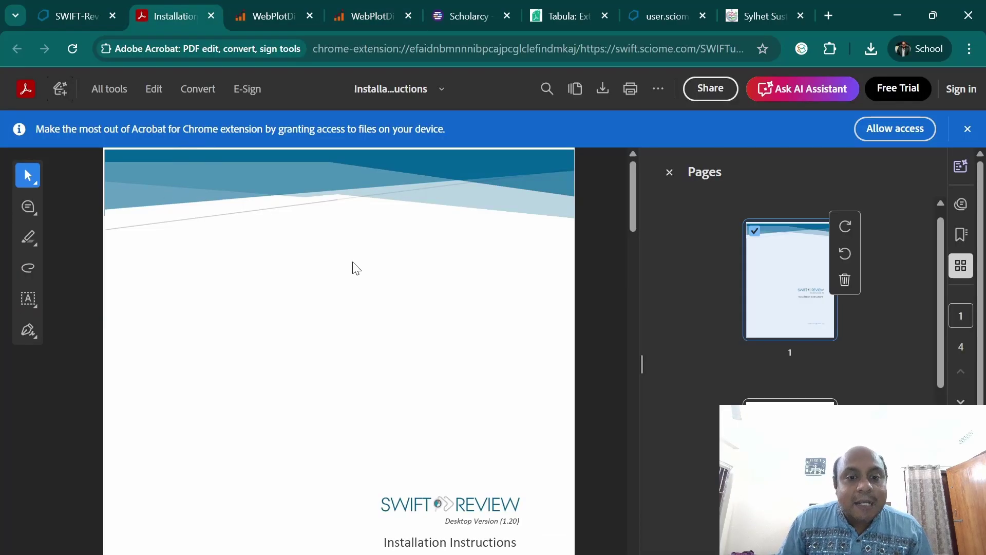
{"action": "scroll", "coordinate": [345, 275], "scroll_direction": "down", "scroll_amount": 3}
{"action": "left_click", "coordinate": [272, 14]}
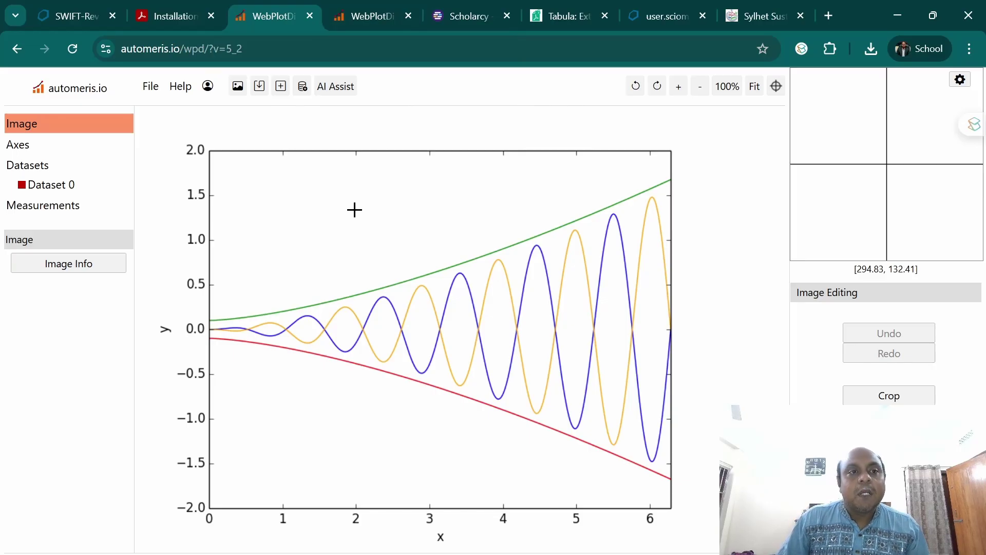
Show Sciome's user.sciome.com home page with the SWIFT-Review Windows (64-bit) and Mac installers.
{"action": "left_click", "coordinate": [64, 8]}
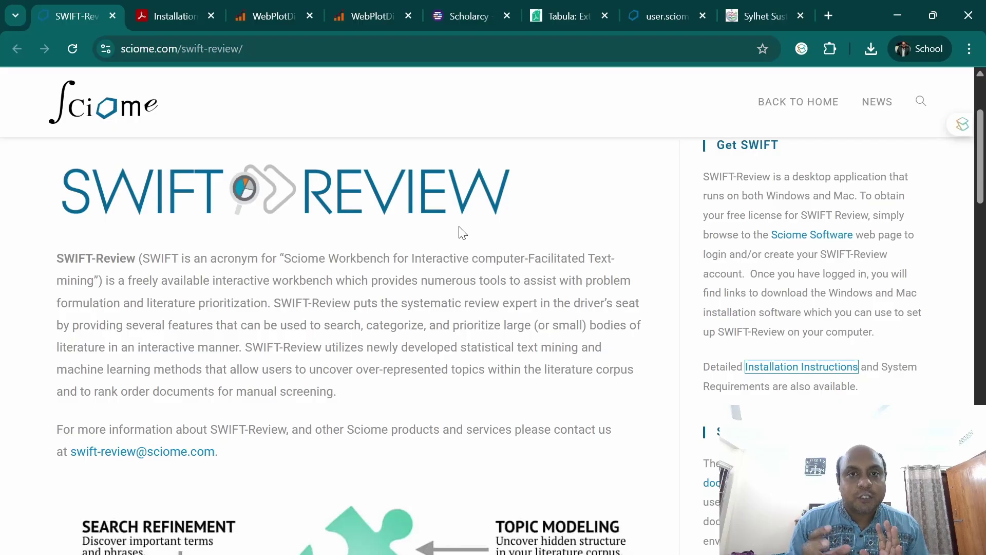
{"action": "left_click", "coordinate": [656, 13]}
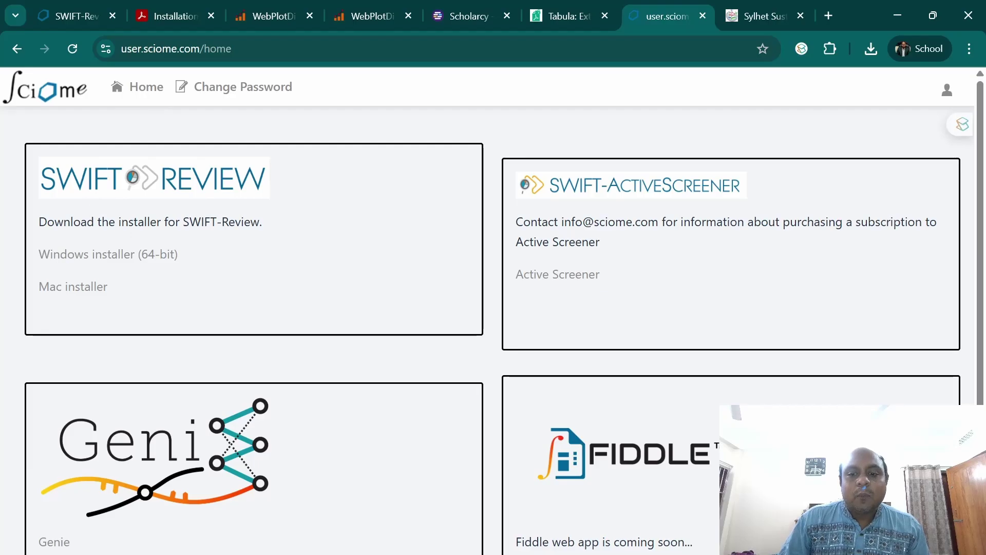
{"action": "key", "text": "alt+Tab"}
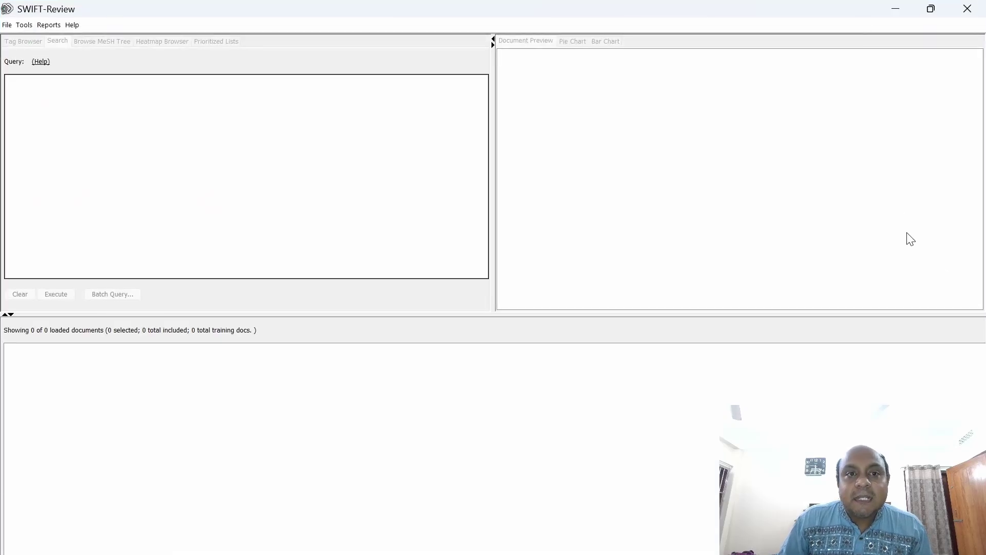
{"action": "left_click", "coordinate": [6, 25]}
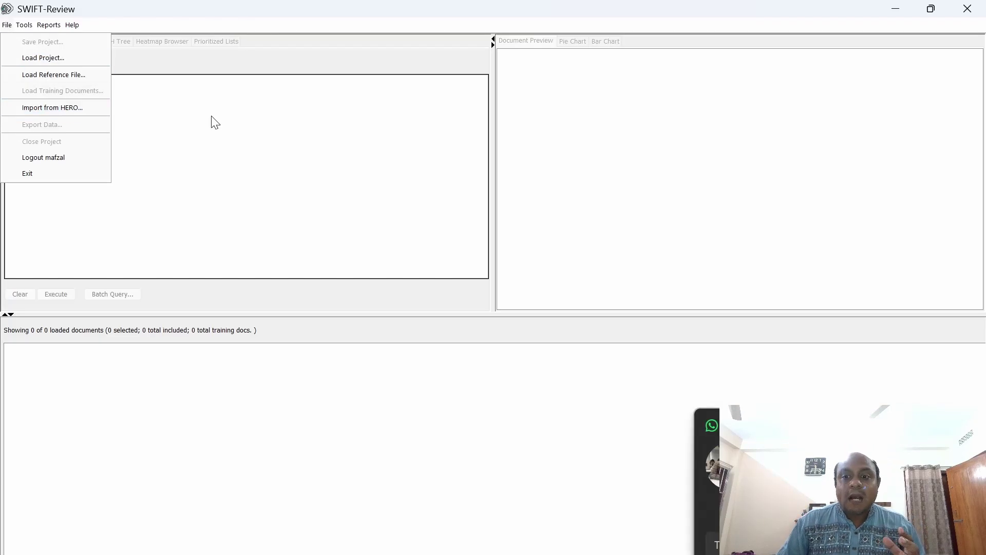
{"action": "key", "text": "Escape"}
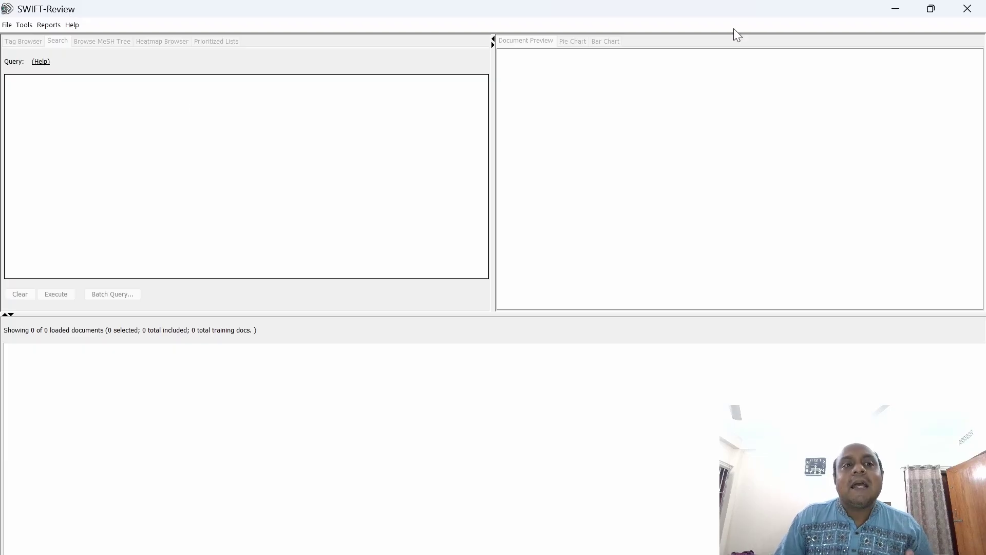
{"action": "left_click", "coordinate": [898, 7]}
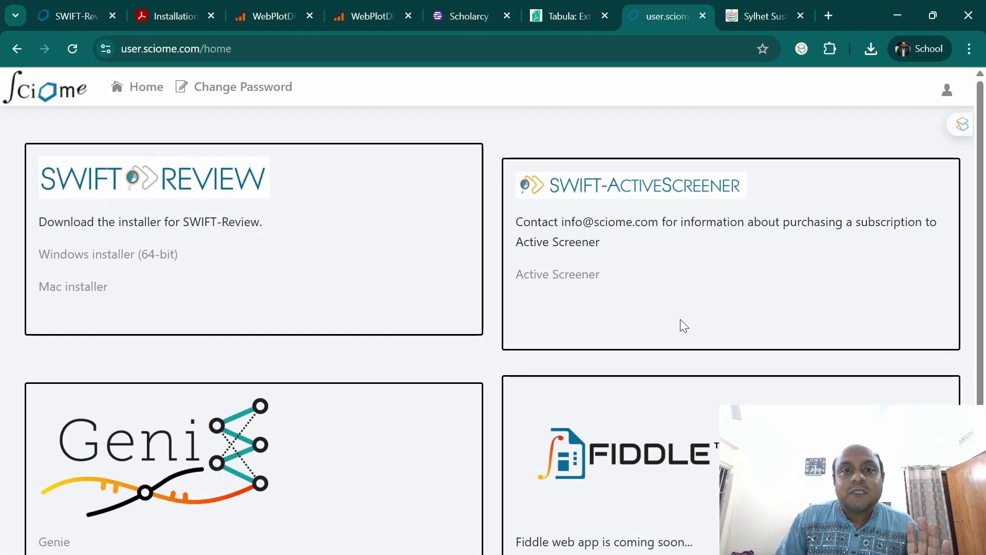
Go from the SSDRF website to academy.ssdrf.com and browse courses like Systematic Review & Meta Analysis.
{"action": "left_click", "coordinate": [759, 10]}
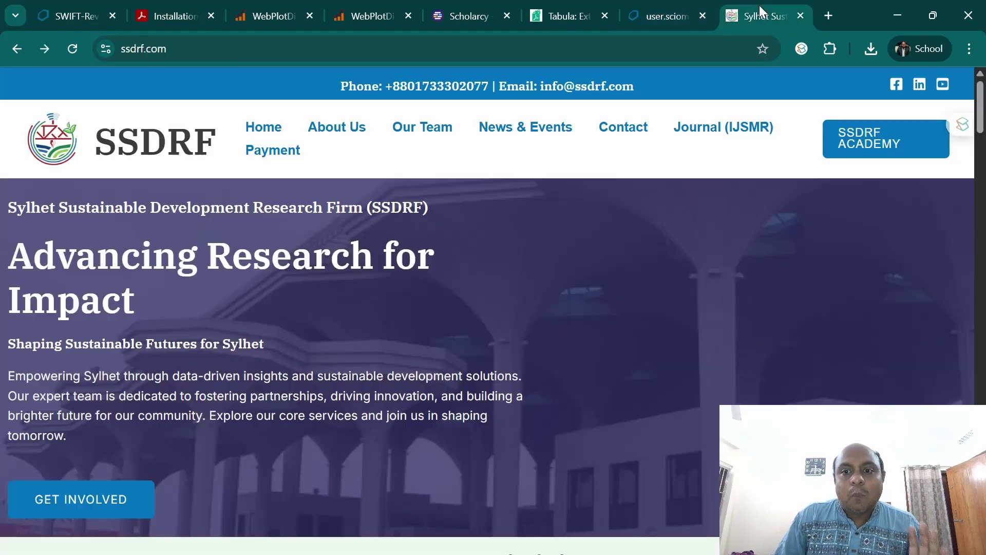
{"action": "left_click", "coordinate": [855, 149]}
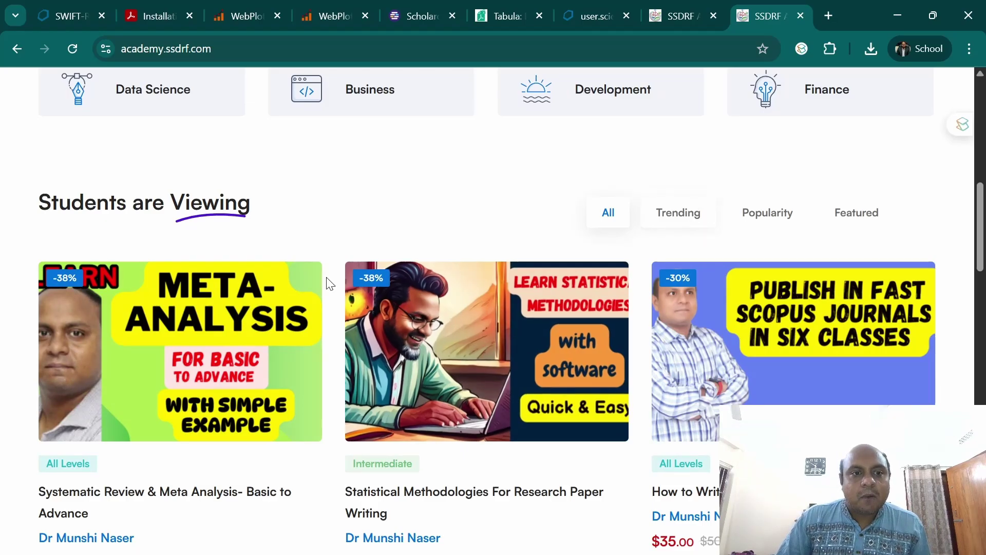
{"action": "scroll", "coordinate": [229, 302], "scroll_direction": "down", "scroll_amount": 2}
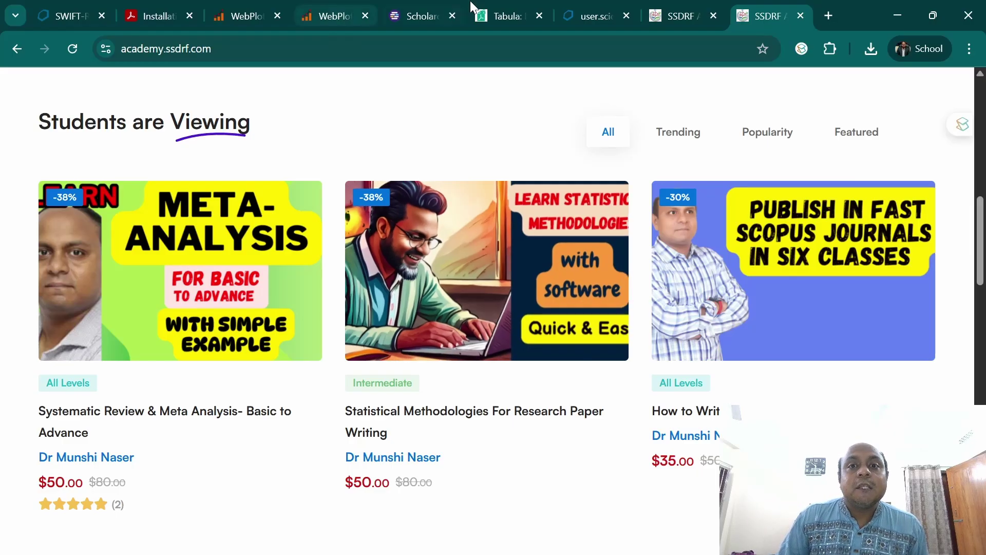
Pass the Tabula and Scholarcy pages to reach the WebPlotDigitizer app at automeris.io/wpd with its sample plot.
{"action": "left_click", "coordinate": [506, 9]}
{"action": "left_click", "coordinate": [406, 10]}
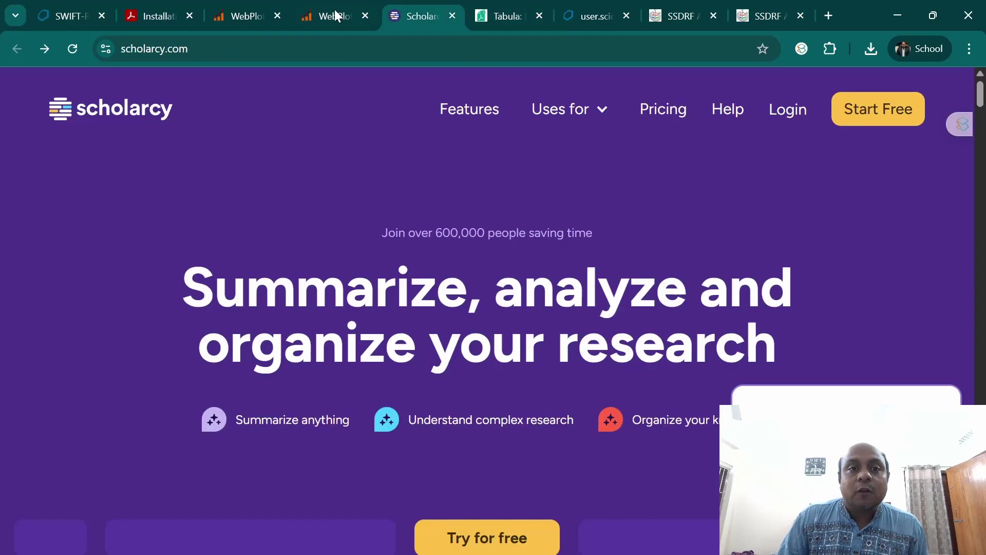
{"action": "left_click", "coordinate": [323, 10]}
{"action": "left_click", "coordinate": [238, 10]}
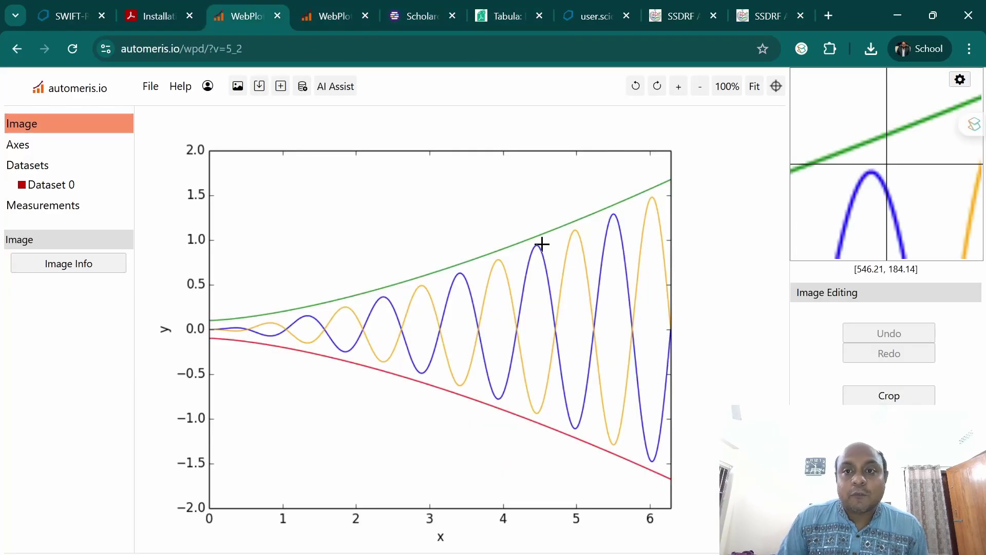